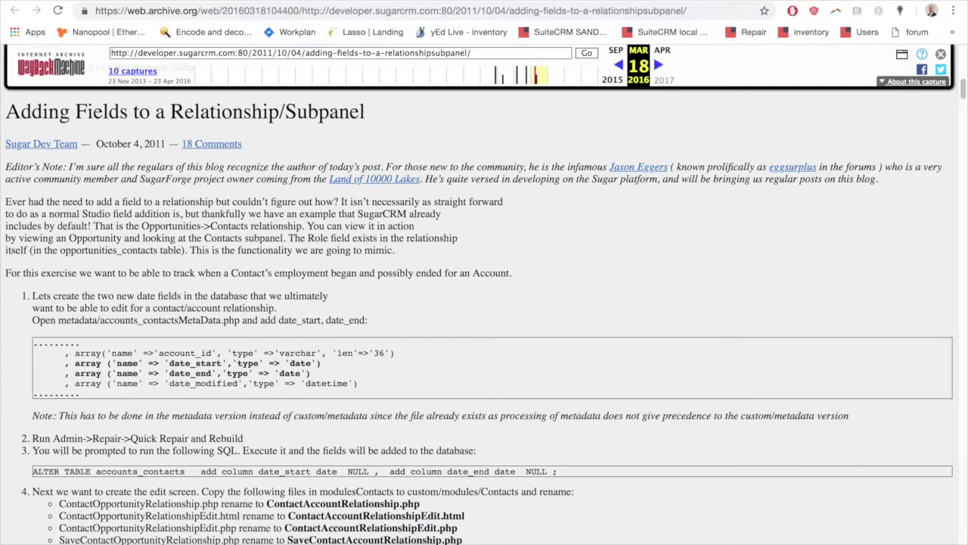
- Compare the contact's start date in the inventory record's Contacts subpanel with the IDs and date fields in the un_inventory_contacts_1_c table
key(ctrl+Tab)
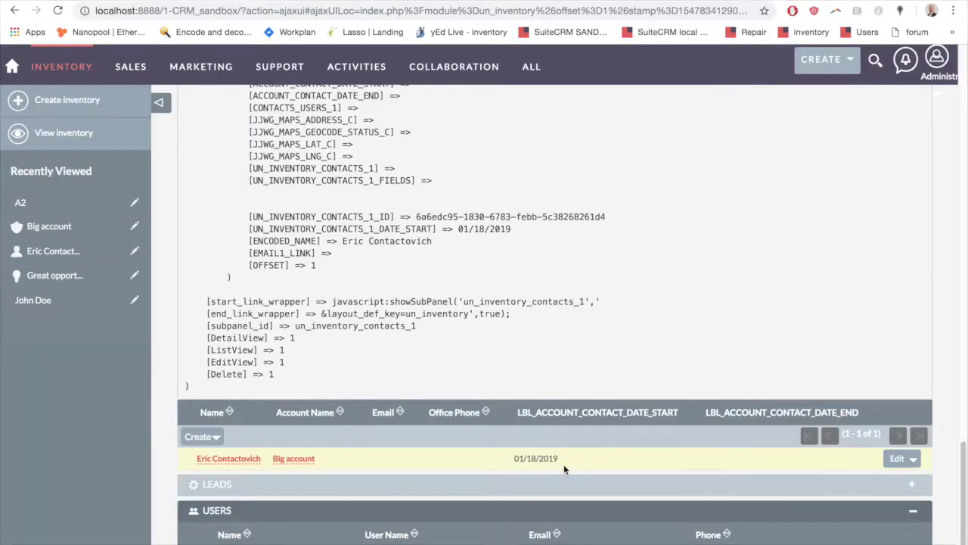
scroll(572, 472, down, 3)
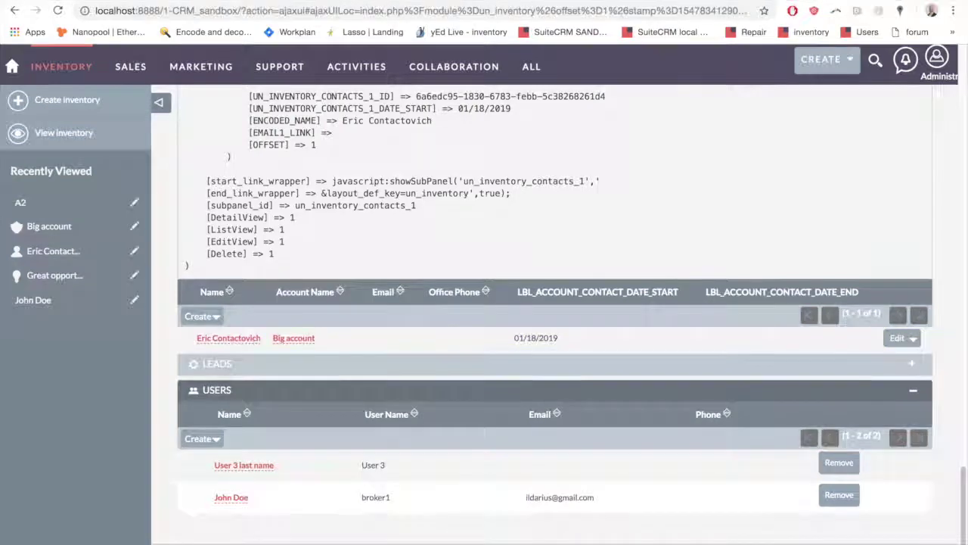
key(ctrl+Tab)
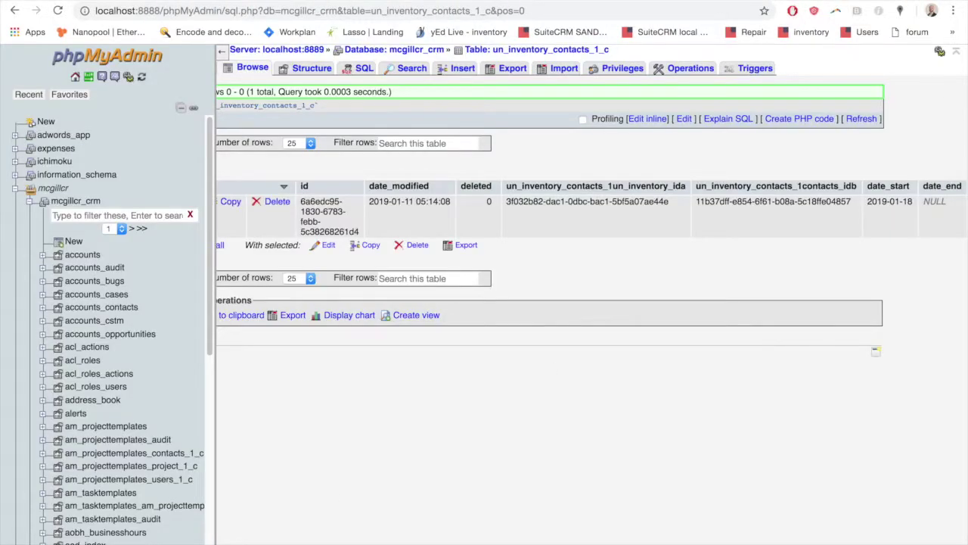
scroll(458, 360, left, 3)
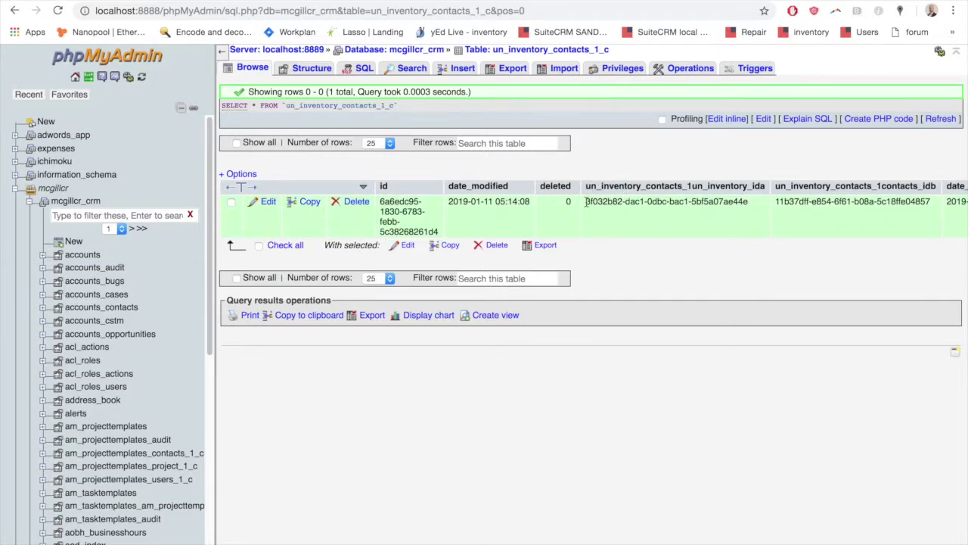
drag(585, 202, 932, 201)
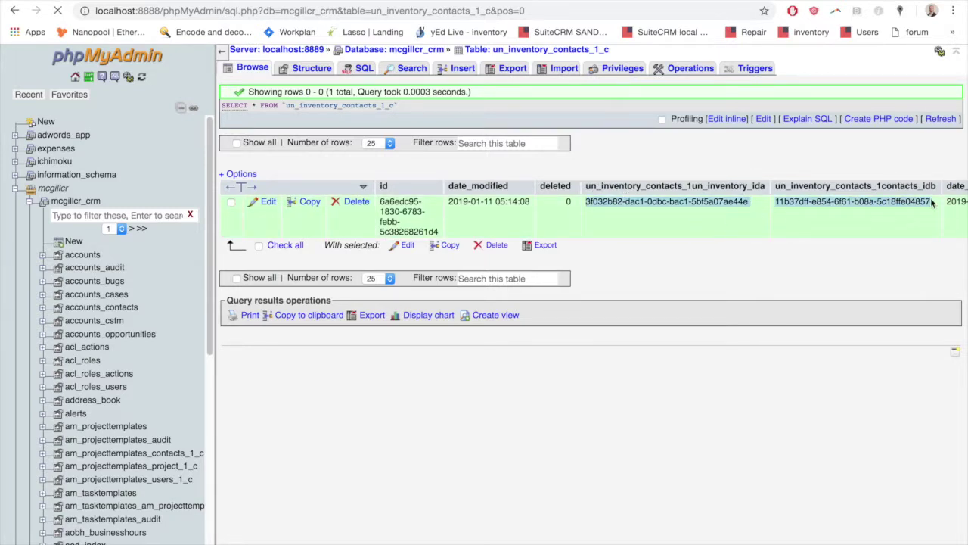
click(28, 12)
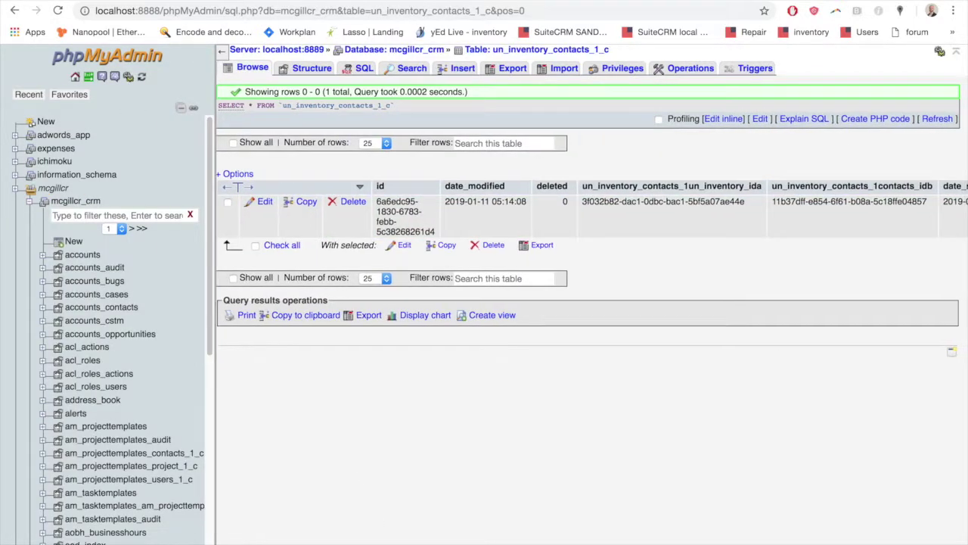
scroll(960, 310, right, 3)
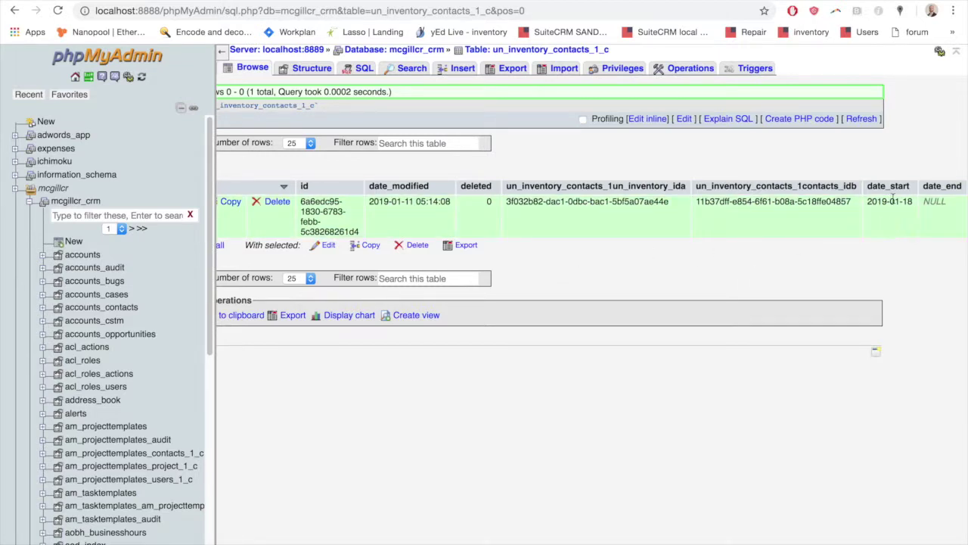
- Review the SugarMods article on adding custom fields to a relationship table and displaying them in a subpanel
key(ctrl+Tab)
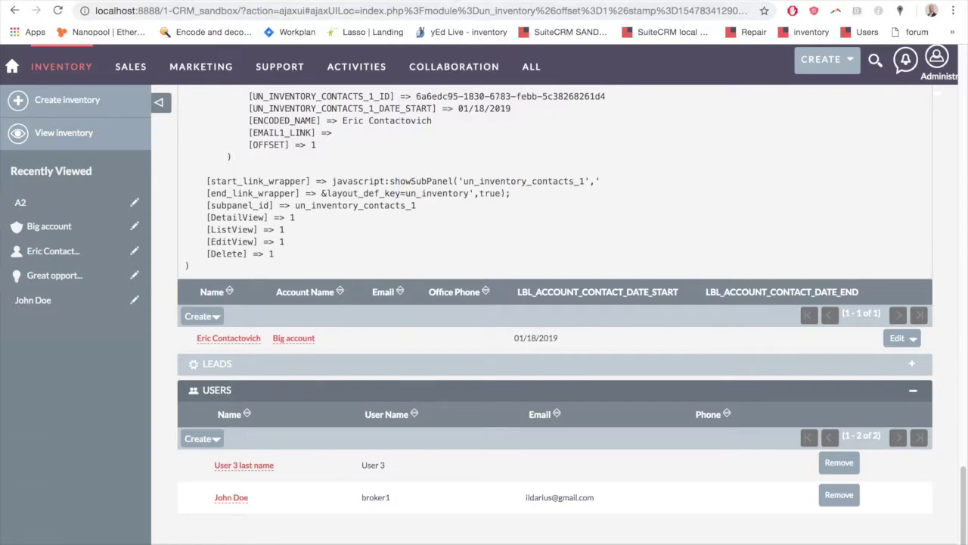
key(ctrl+Tab)
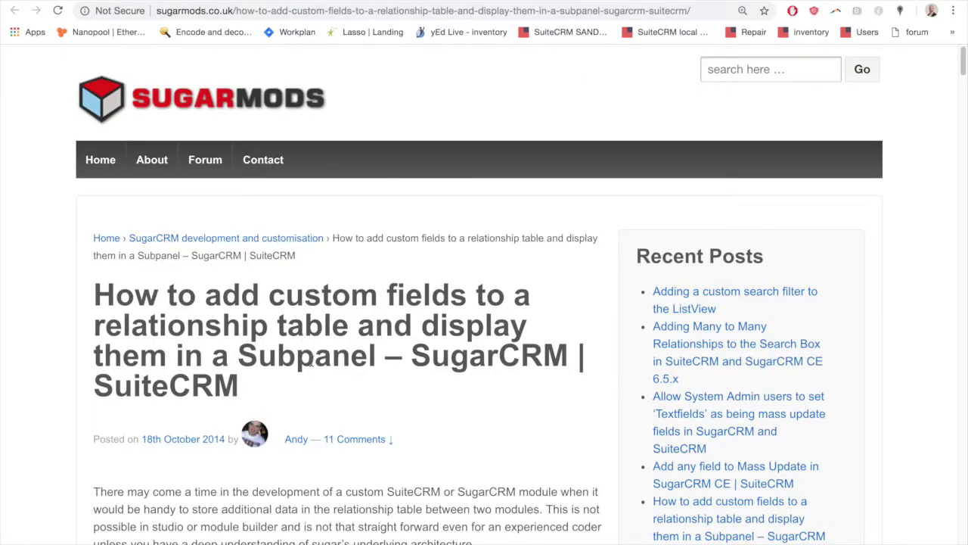
scroll(309, 363, down, 2)
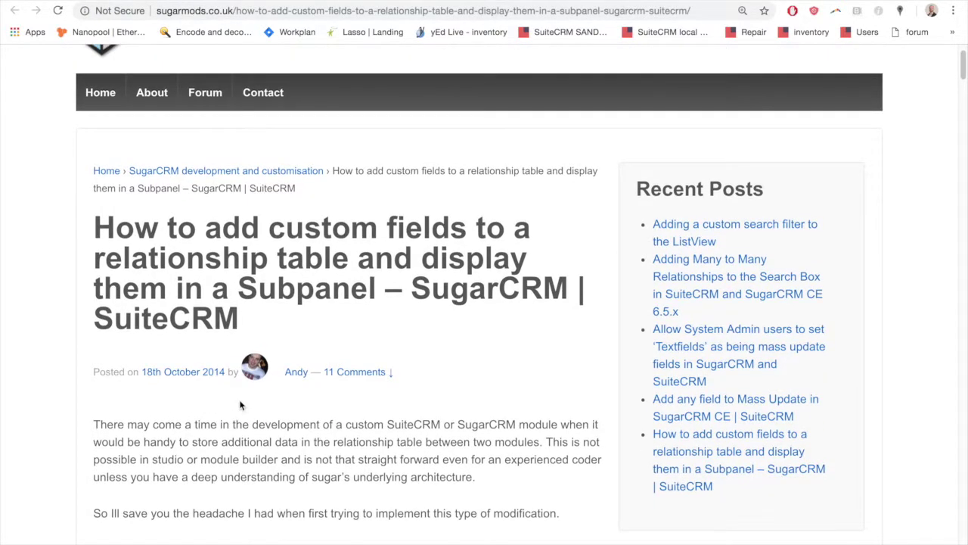
scroll(301, 344, down, 4)
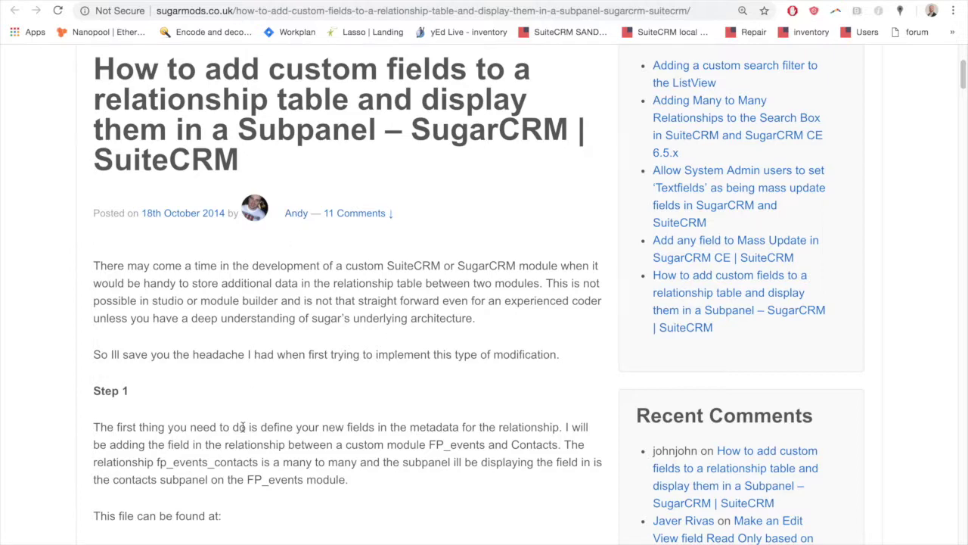
scroll(244, 455, down, 5)
scroll(244, 455, up, 10)
scroll(244, 455, down, 1)
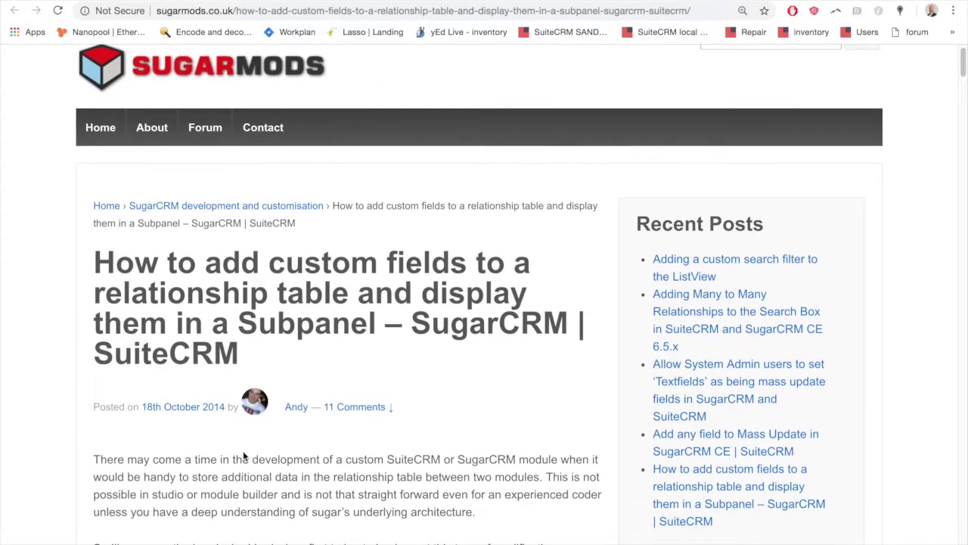
scroll(243, 455, down, 2)
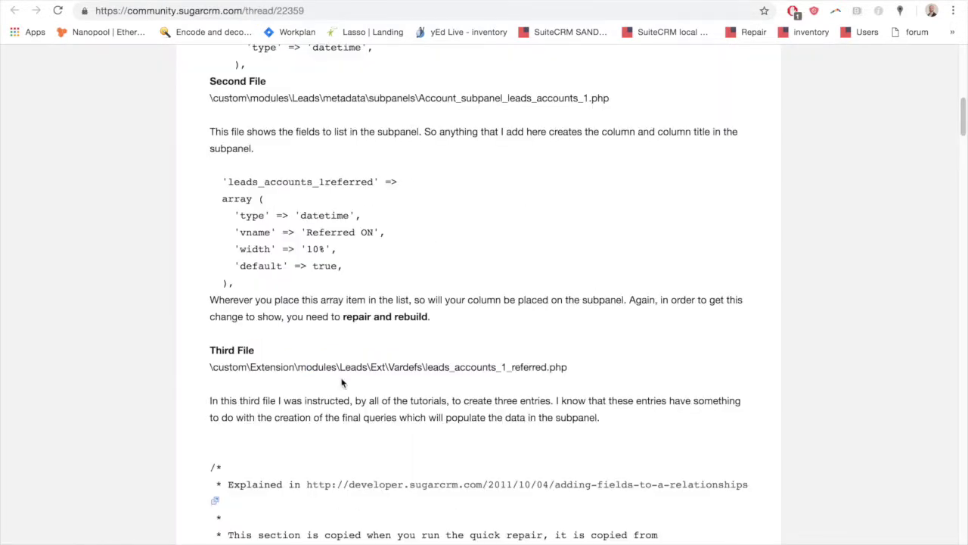
- Examine the SugarCRM community thread about displaying a custom relationship field, including the reply explaining the link and join settings
scroll(341, 385, up, 9)
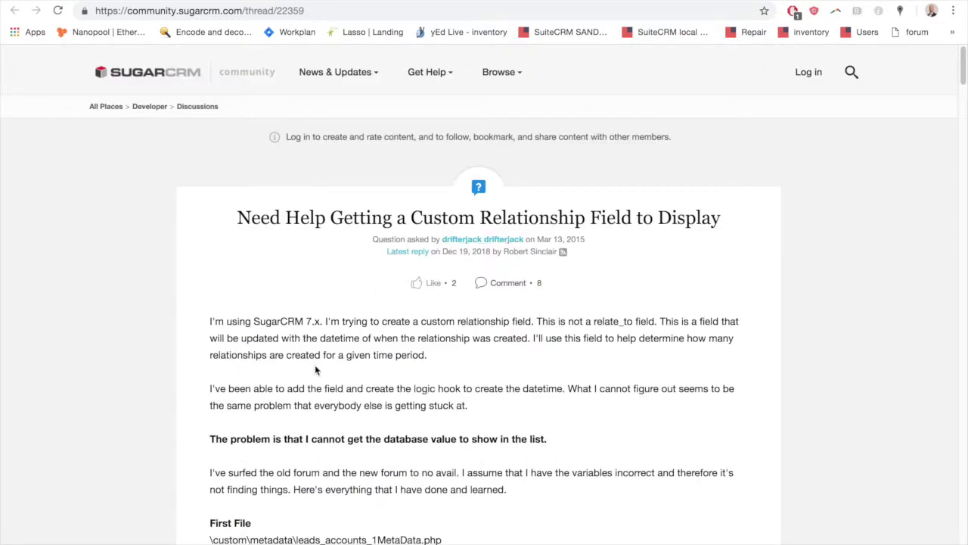
scroll(315, 369, down, 20)
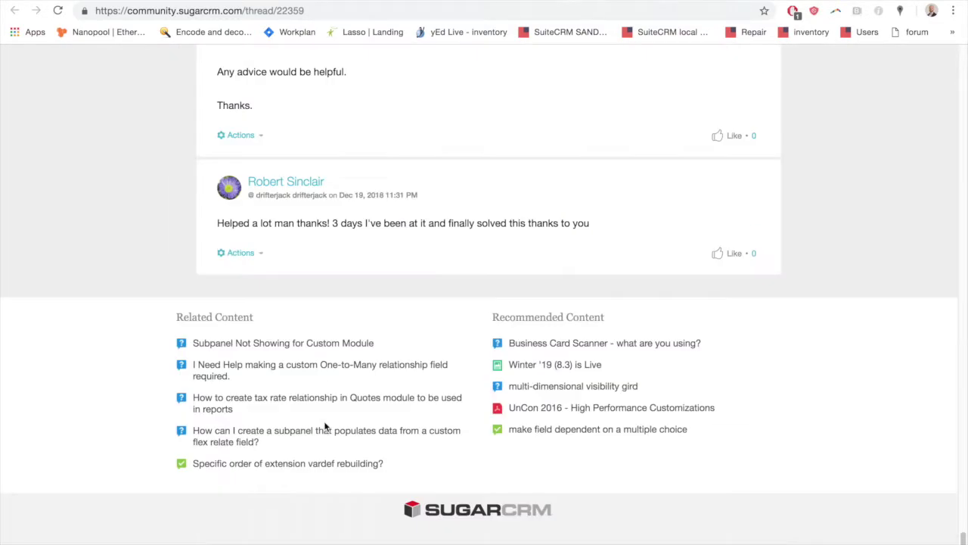
scroll(326, 429, up, 10)
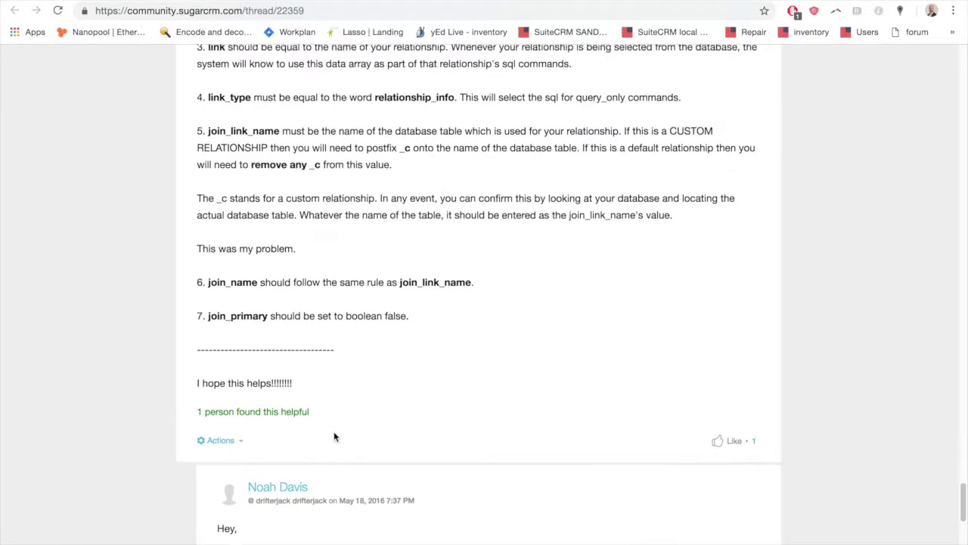
scroll(335, 437, up, 5)
scroll(335, 437, up, 5)
scroll(334, 431, up, 1)
scroll(334, 431, down, 5)
scroll(332, 433, down, 1)
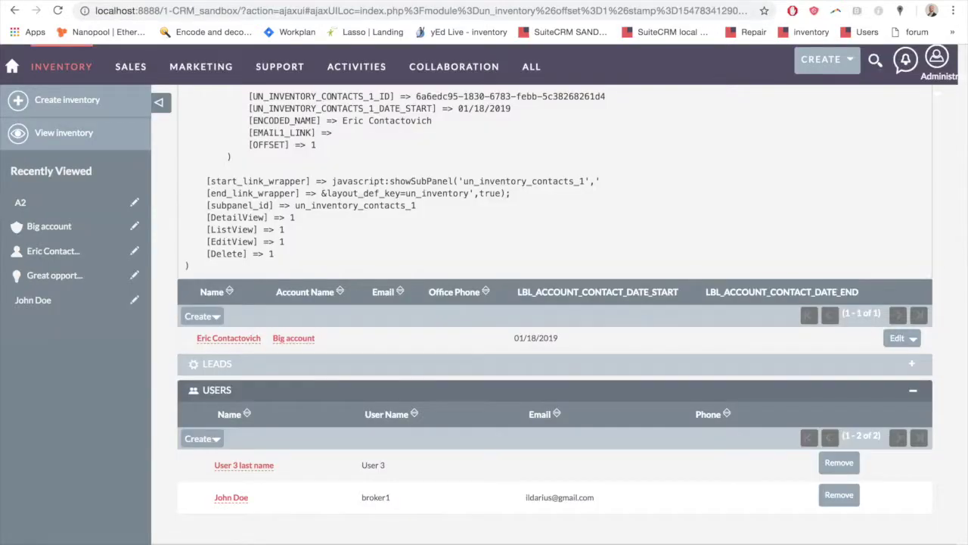
- Review inventory record A2 and highlight the contact's relationship start date in its Contacts subpanel
scroll(578, 468, up, 15)
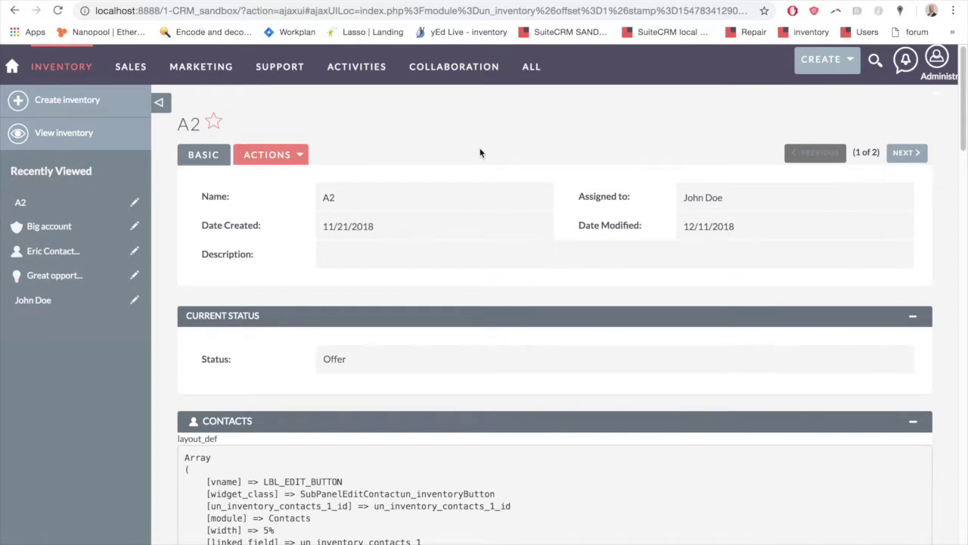
scroll(574, 284, down, 15)
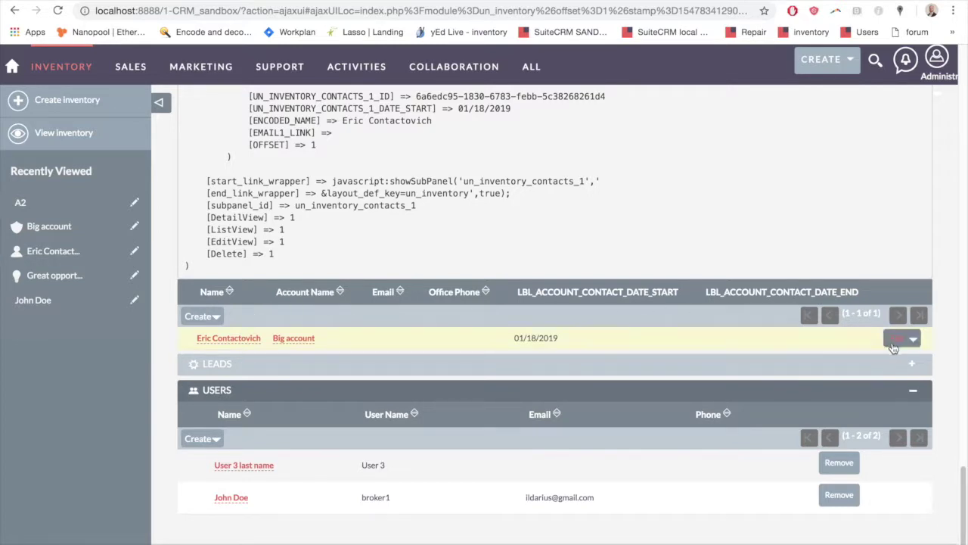
double_click(549, 338)
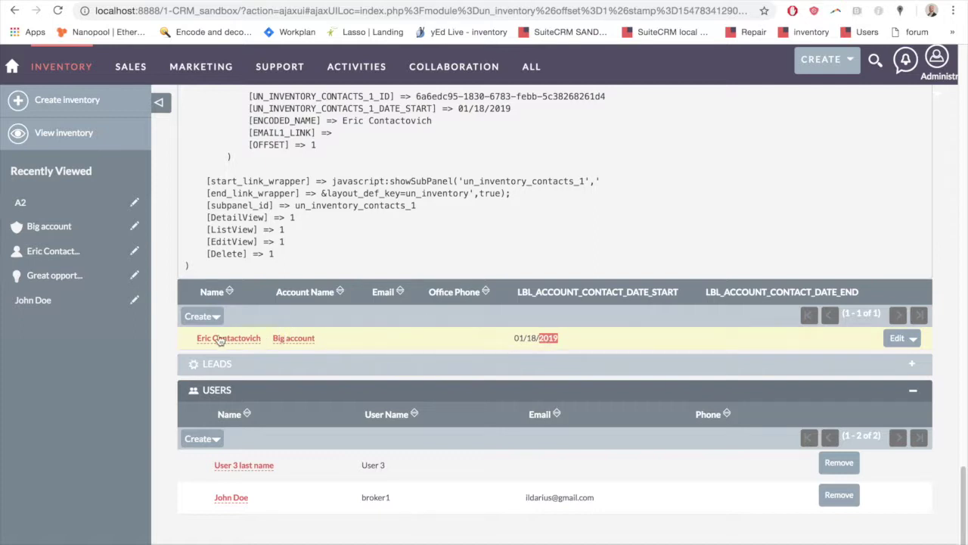
click(633, 339)
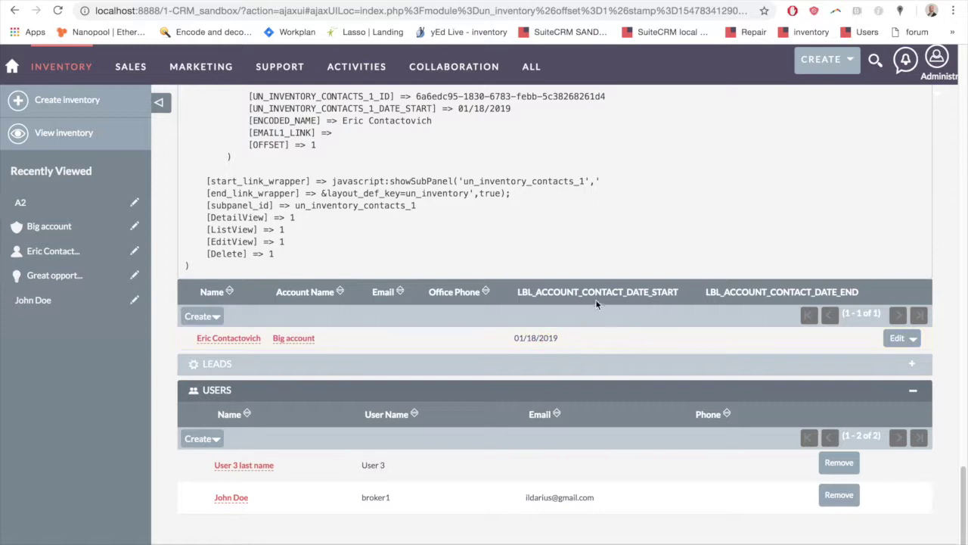
triple_click(538, 339)
key(super+r)
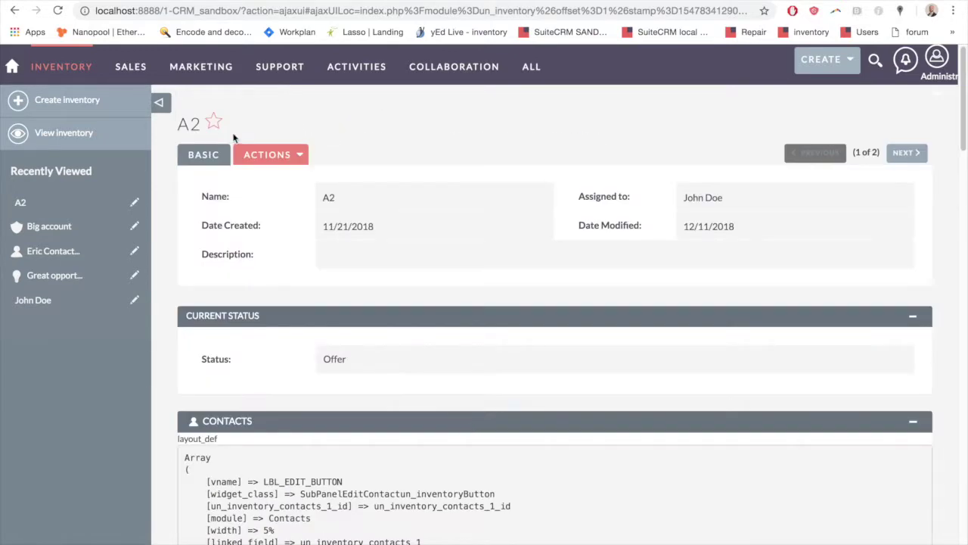
scroll(402, 330, down, 20)
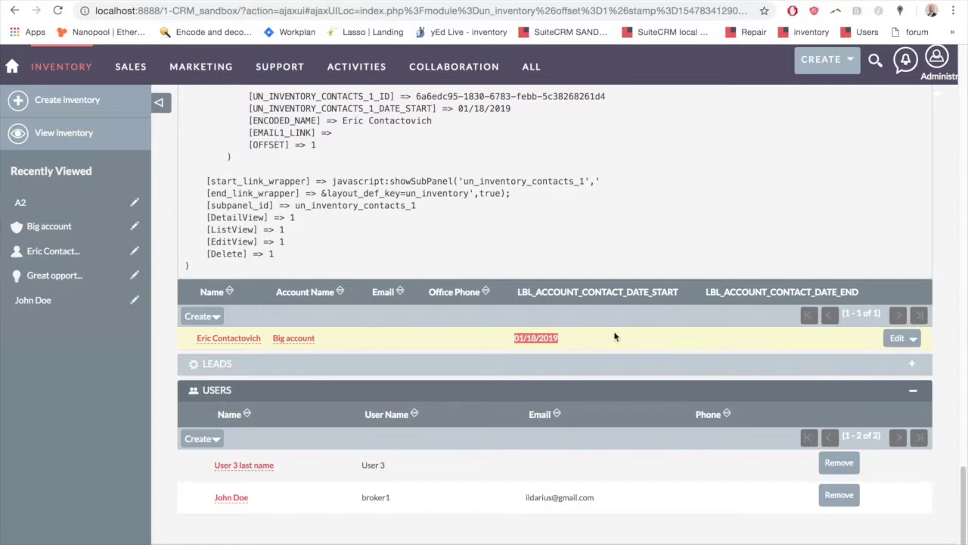
click(700, 345)
double_click(563, 291)
mouse_move(557, 338)
mouse_down()
mouse_move(514, 337)
mouse_move(559, 341)
mouse_up()
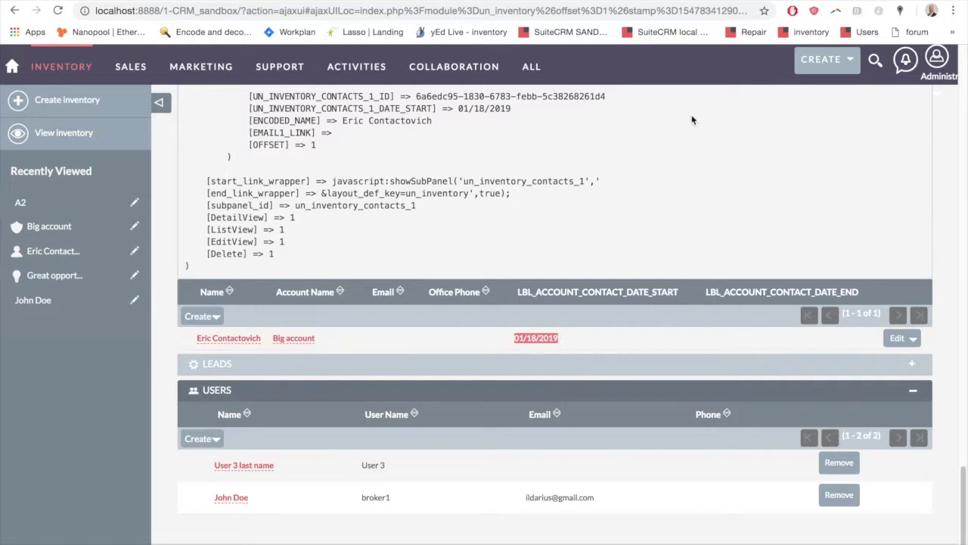
- Inspect the date_start and date_end columns of the un_inventory_contacts_1_c table in phpMyAdmin
key(ctrl+Tab)
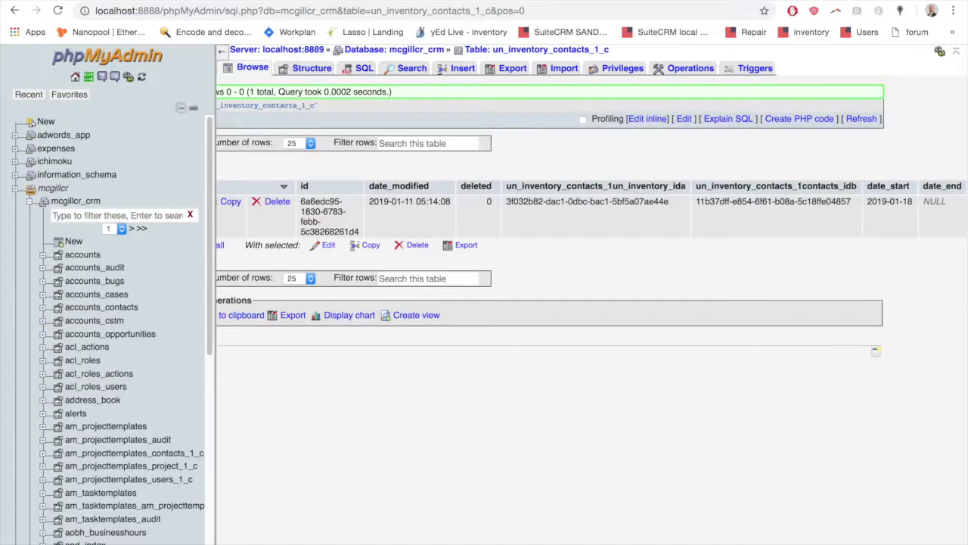
scroll(554, 218, up, 3)
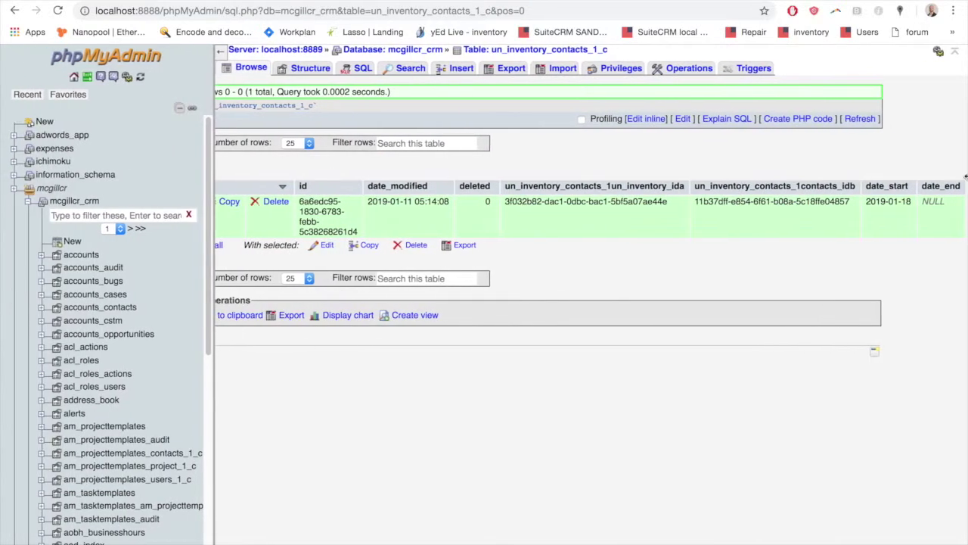
drag(881, 185, 924, 187)
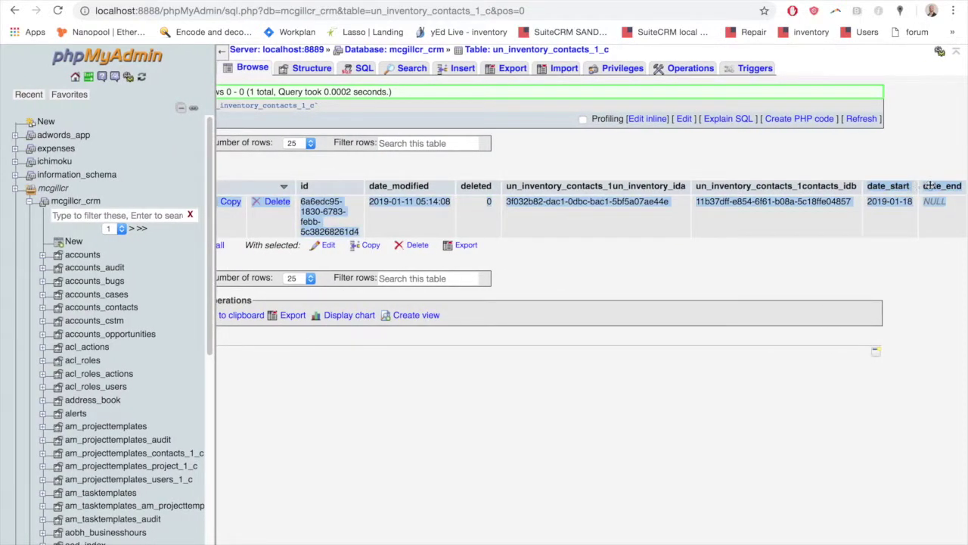
right_click(933, 187)
click(574, 262)
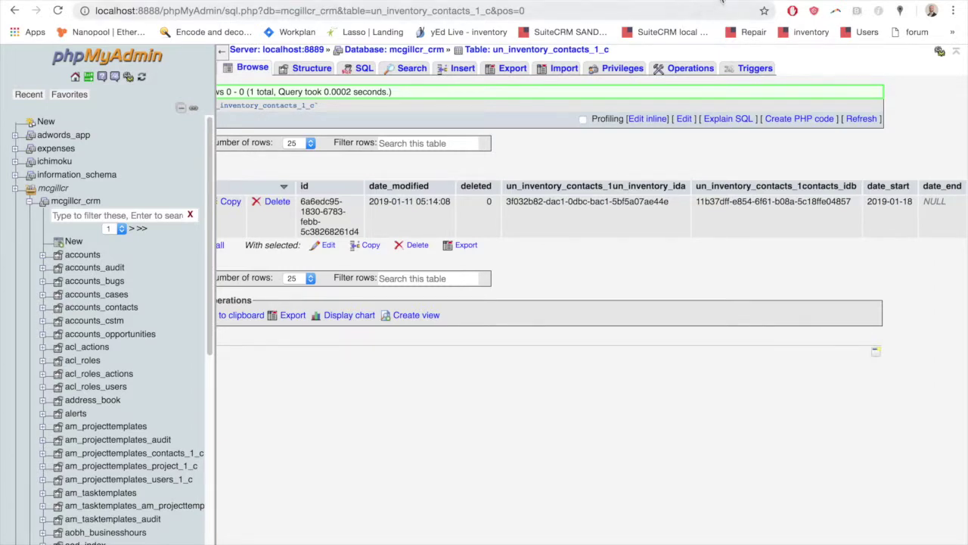
- Return to inventory record A2 in SuiteCRM and select the contact's start date in the Contacts subpanel
key(ctrl+Tab)
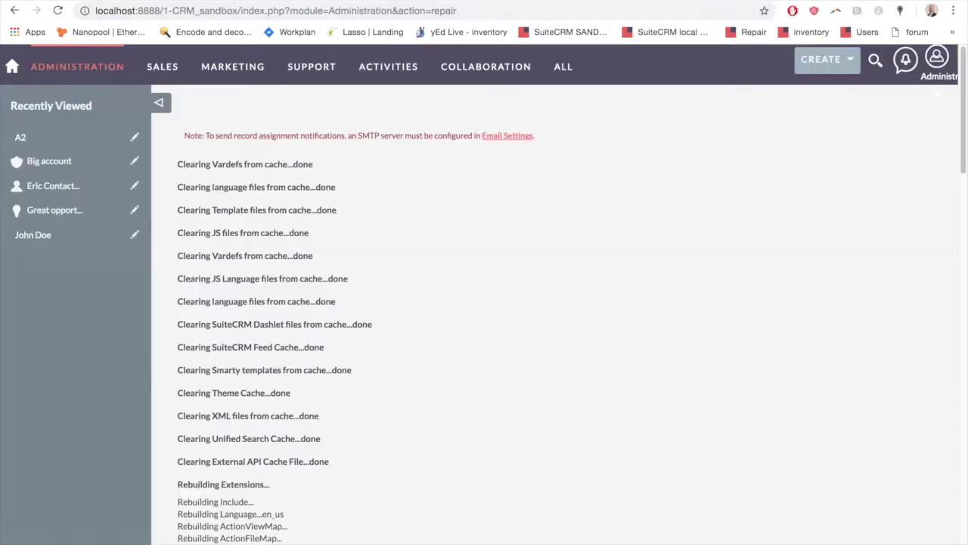
key(ctrl+Tab)
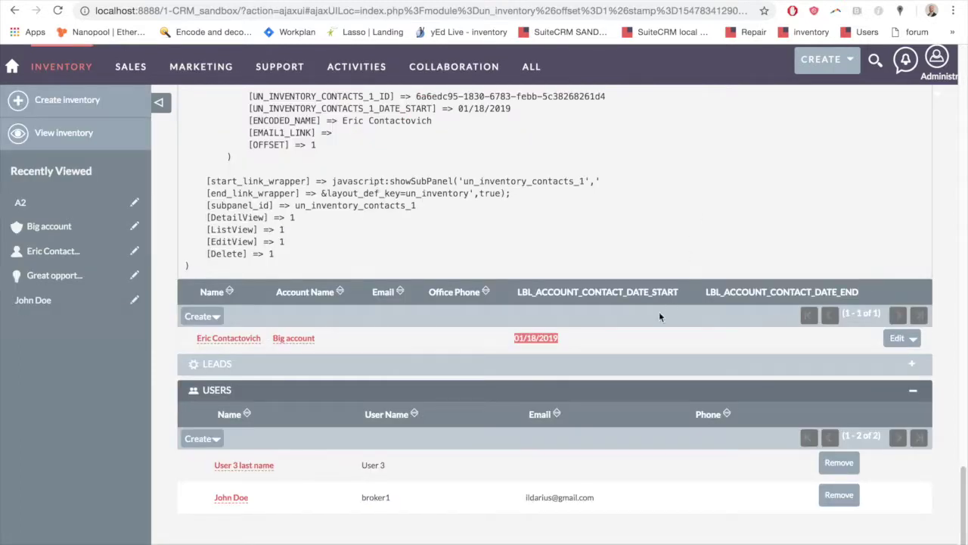
triple_click(529, 340)
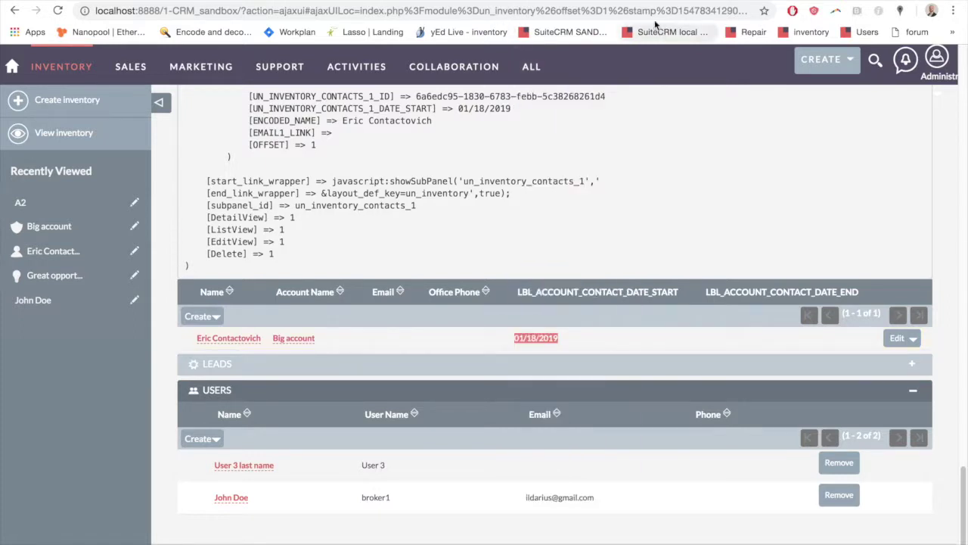
- Switch to the subpanel architecture diagram in Preview and frame the area from the module legend down to the vardefs and custom widget
mouse_move(717, 539)
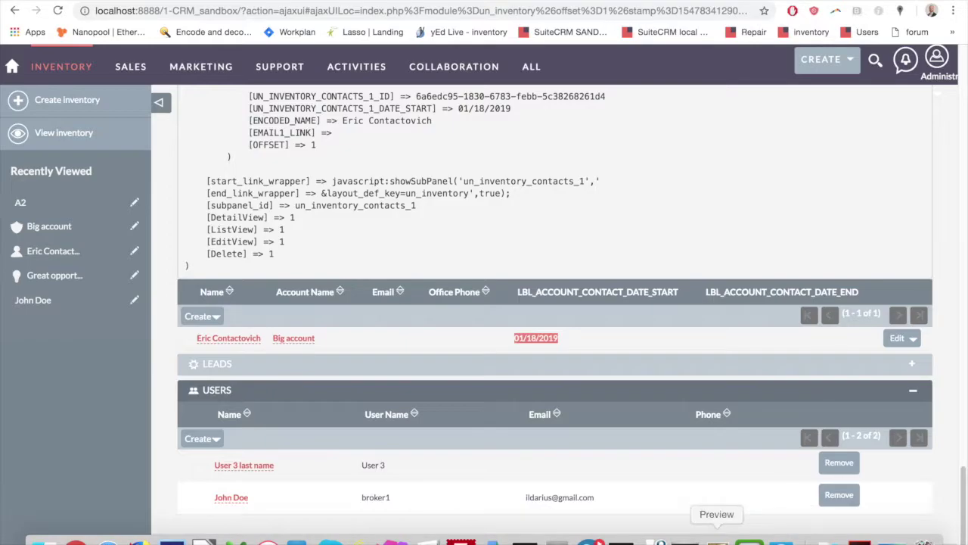
click(716, 539)
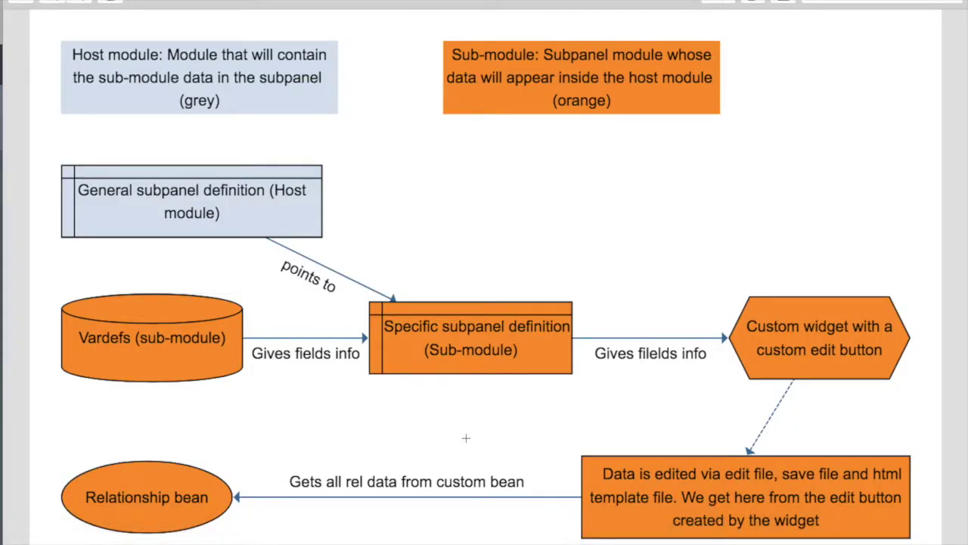
drag(45, 25, 938, 401)
drag(937, 400, 920, 531)
drag(911, 467, 916, 414)
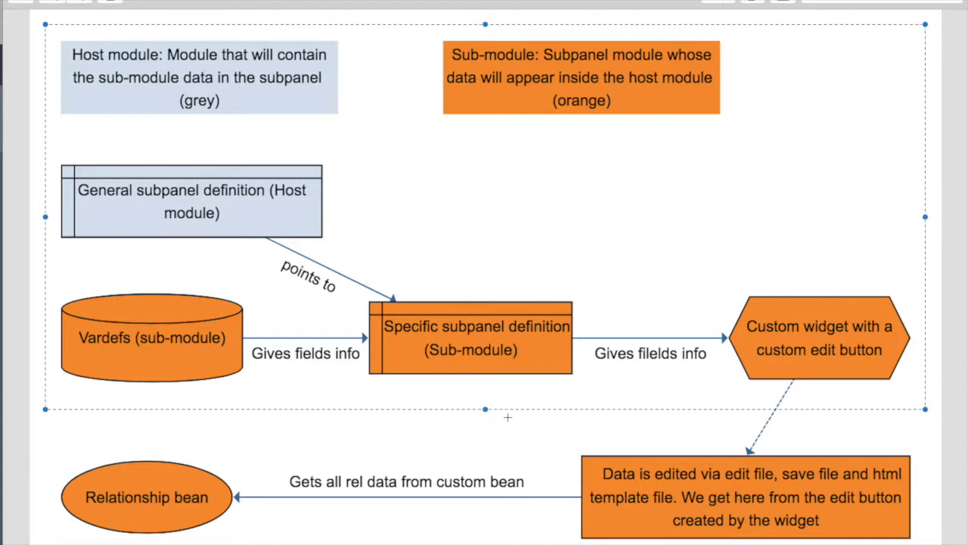
mouse_move(139, 538)
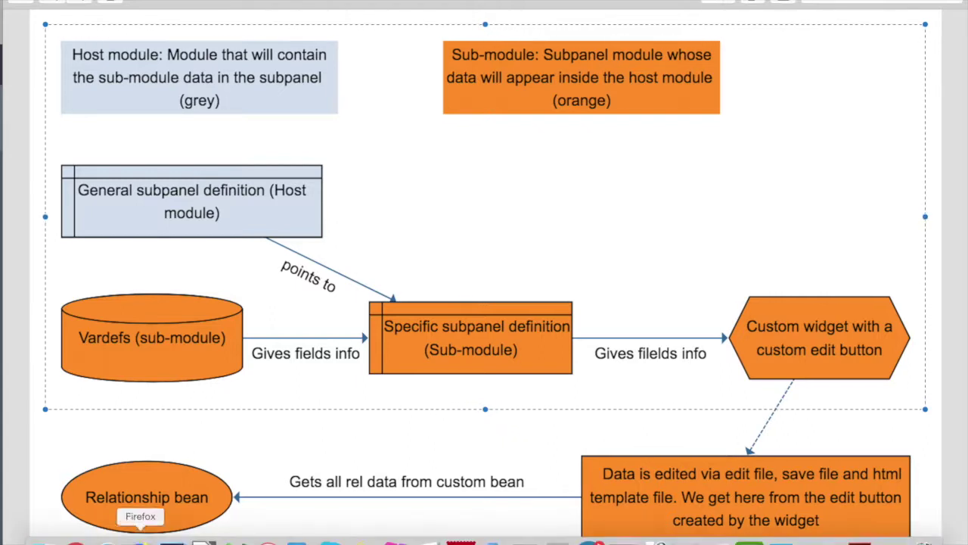
- Switch to the browser to check the date_start and date_end instructions in the Google Docs guide, and return to the subpanel diagram in Preview
click(72, 538)
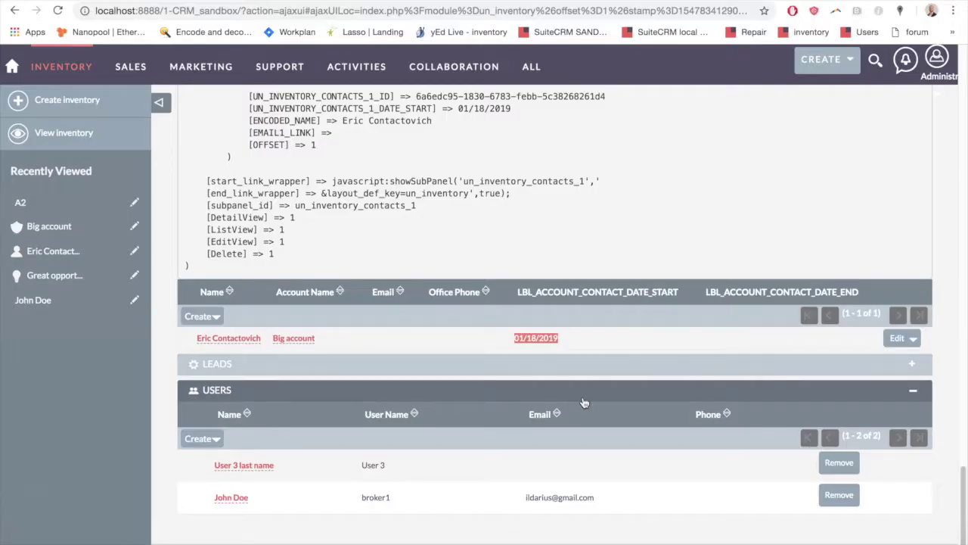
key(ctrl+Tab)
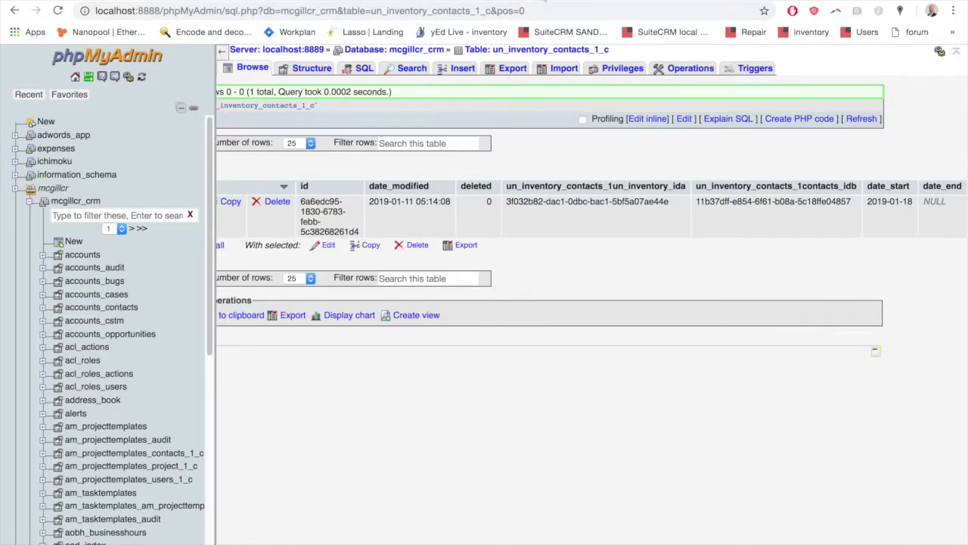
key(ctrl+Tab)
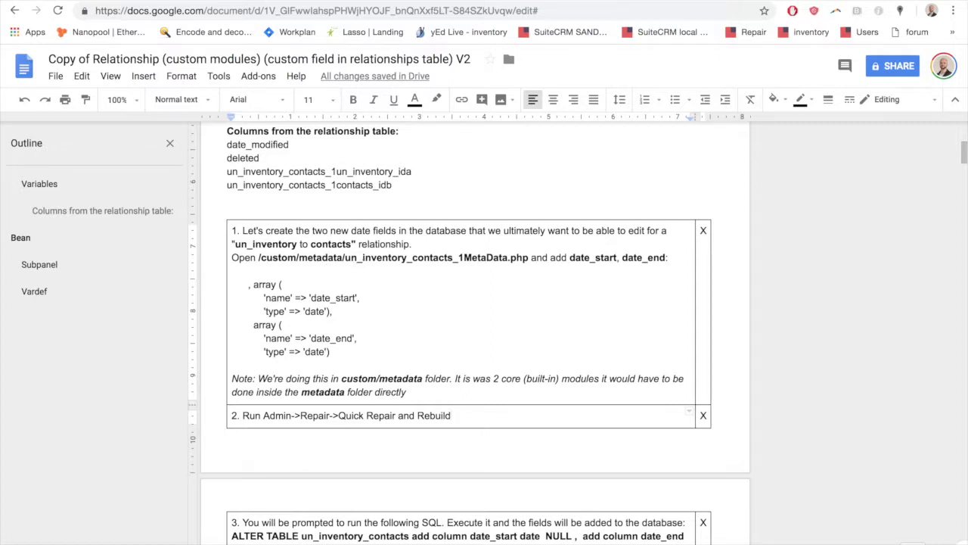
mouse_move(582, 538)
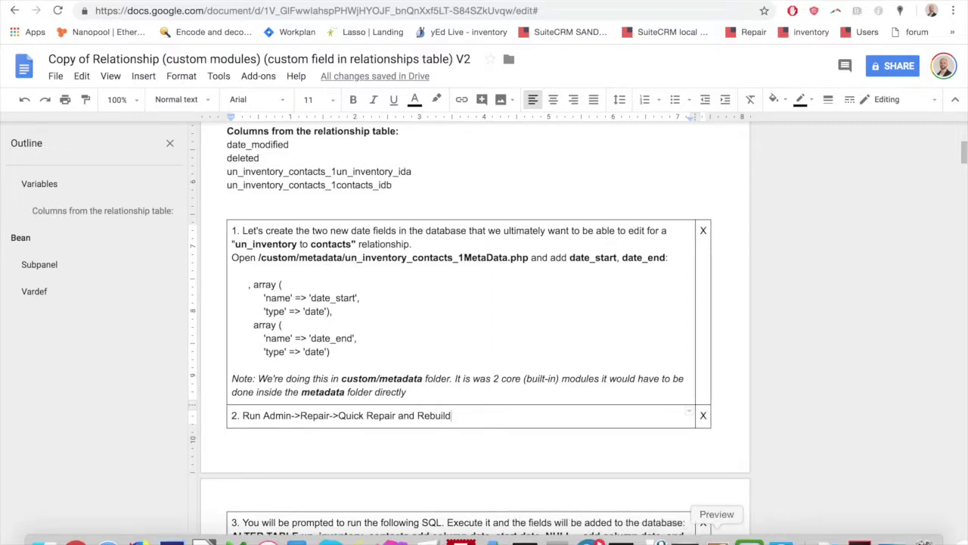
click(717, 538)
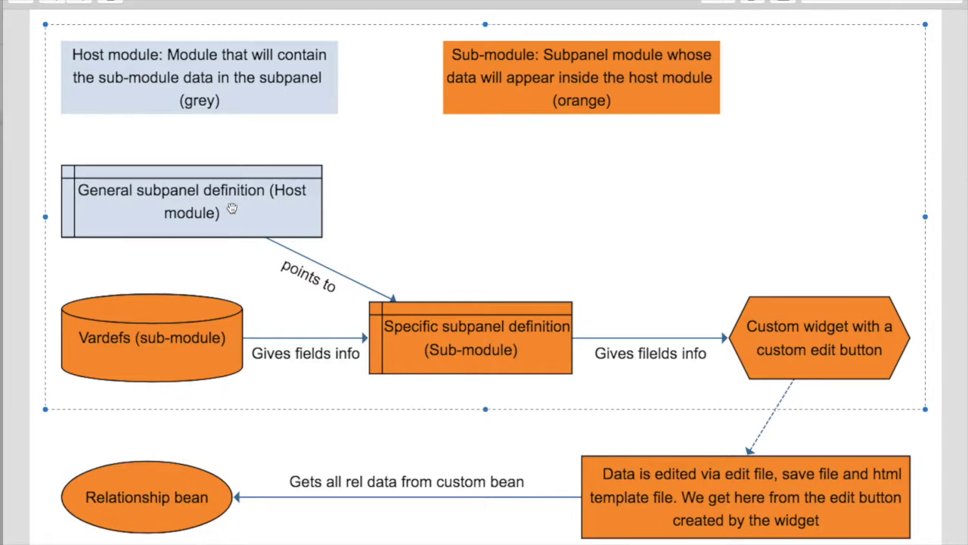
- Switch back to inventory record A2 in SuiteCRM in the browser and look through the record down to its Contacts subpanel
key(super+Tab)
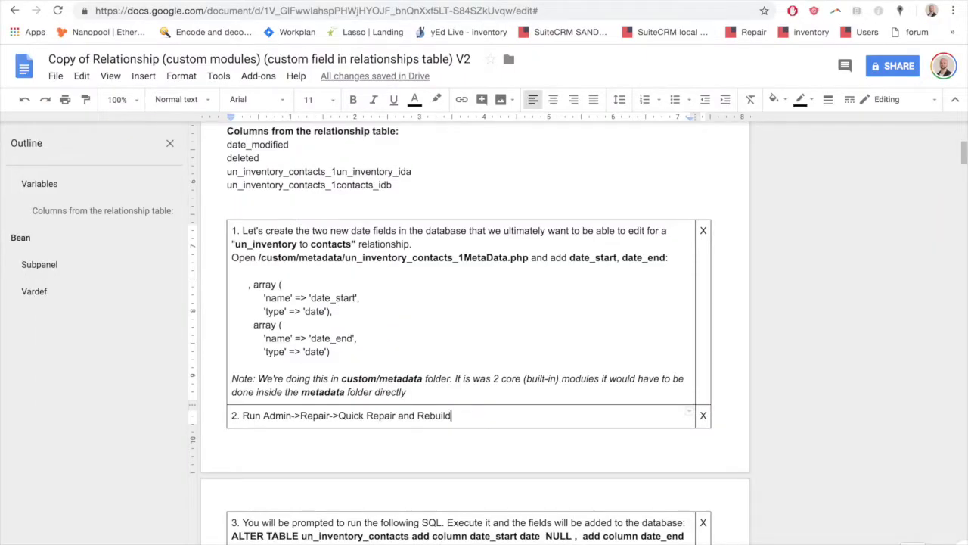
key(ctrl+Tab)
scroll(363, 285, up, 15)
scroll(400, 293, down, 15)
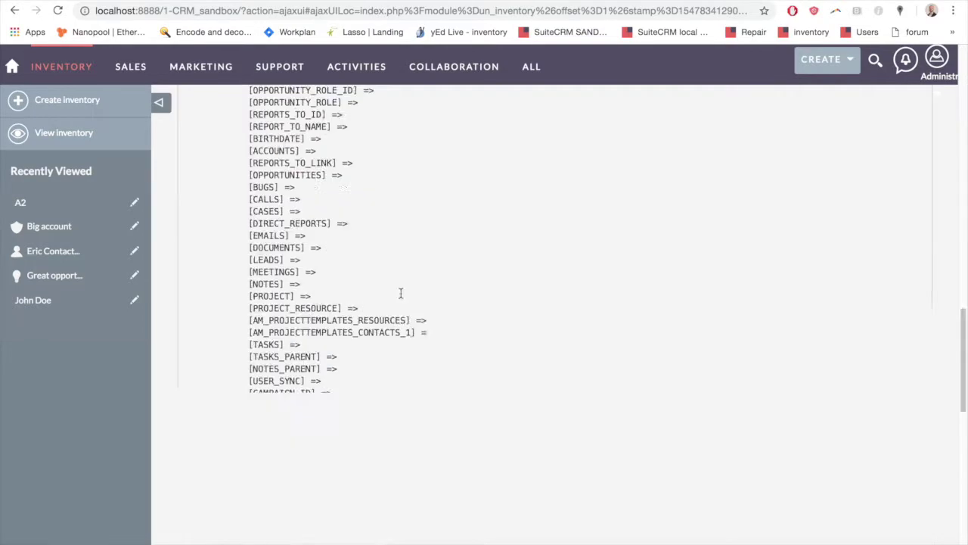